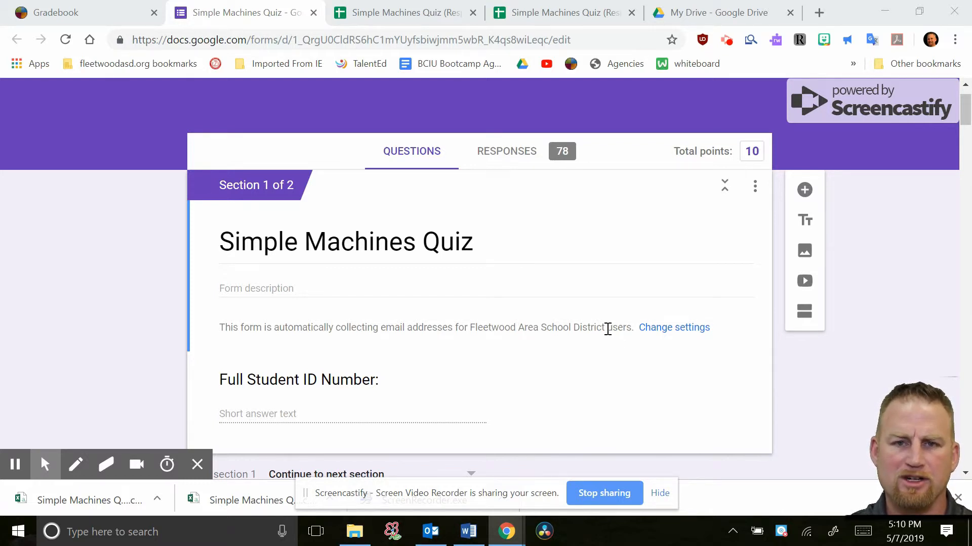
Review the Simple Machines Quiz form, including the student ID question and the first simple machine question
{"action": "scroll", "coordinate": [587, 316], "scroll_direction": "down", "scroll_amount": 2}
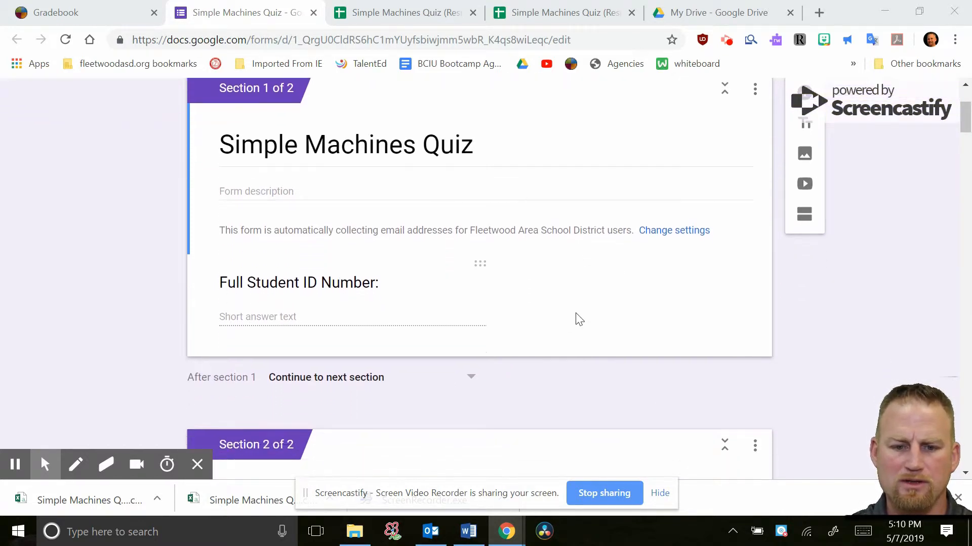
{"action": "scroll", "coordinate": [577, 320], "scroll_direction": "down", "scroll_amount": 2}
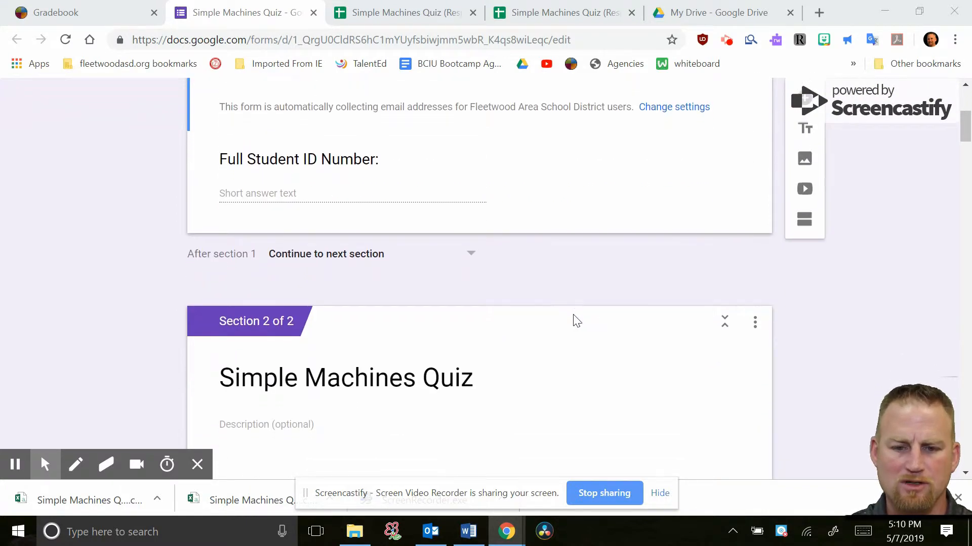
{"action": "scroll", "coordinate": [577, 321], "scroll_direction": "down", "scroll_amount": 3}
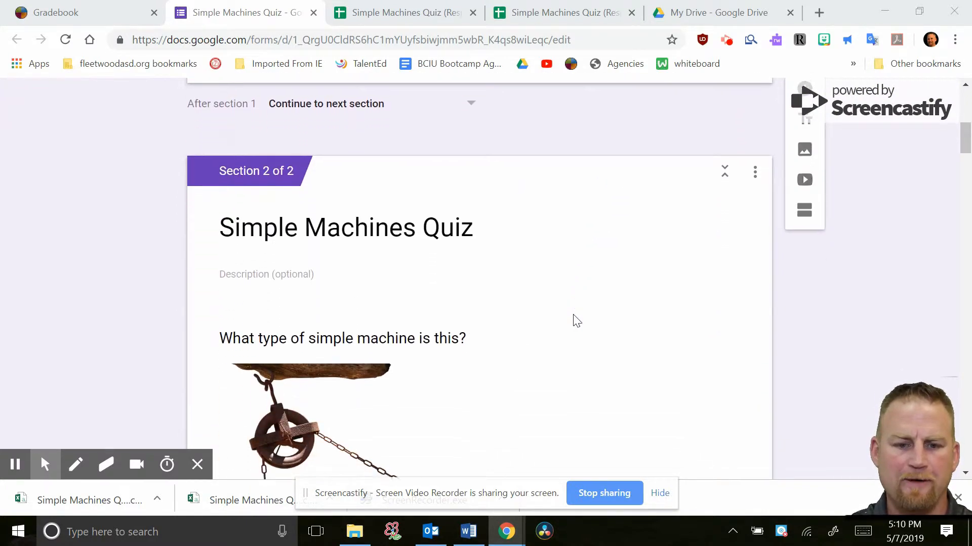
{"action": "scroll", "coordinate": [577, 321], "scroll_direction": "down", "scroll_amount": 5}
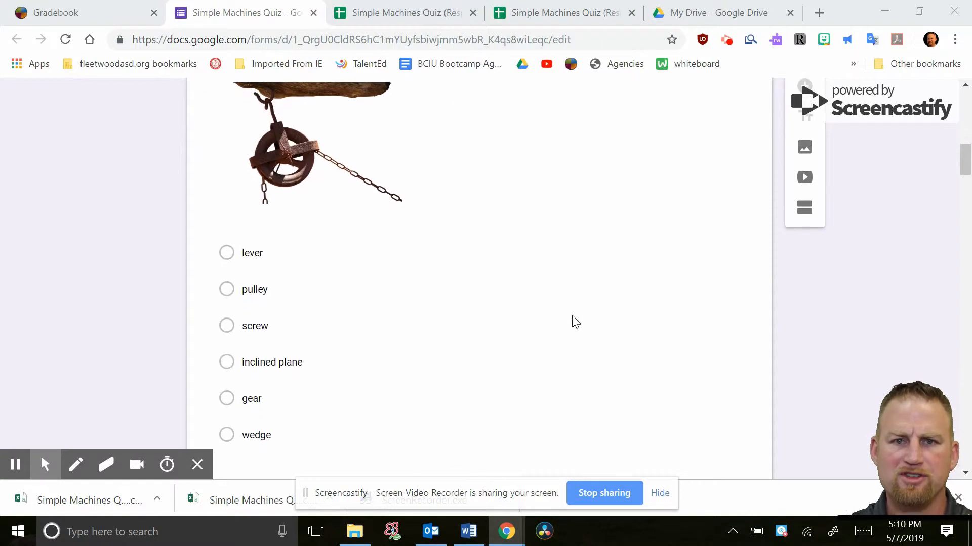
{"action": "scroll", "coordinate": [576, 321], "scroll_direction": "up", "scroll_amount": 7}
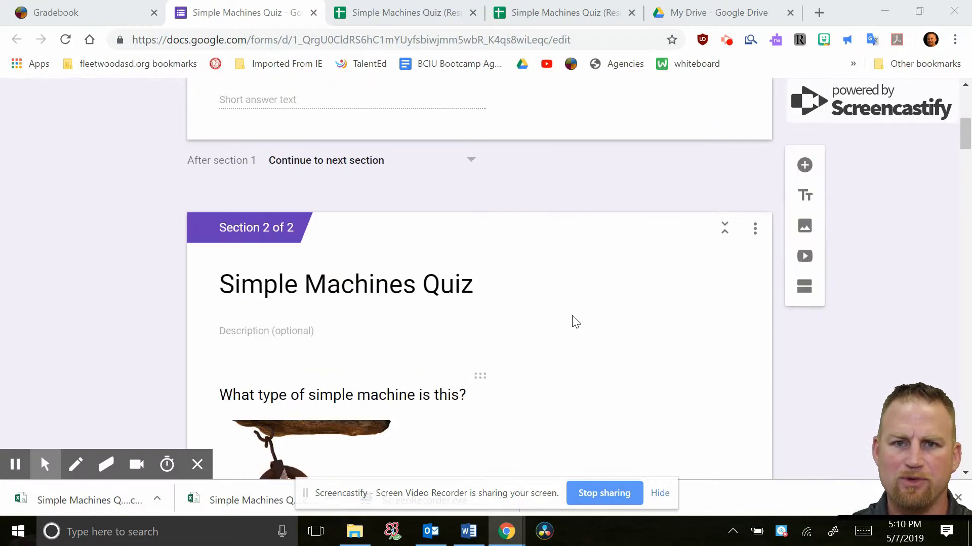
{"action": "scroll", "coordinate": [575, 321], "scroll_direction": "up", "scroll_amount": 5}
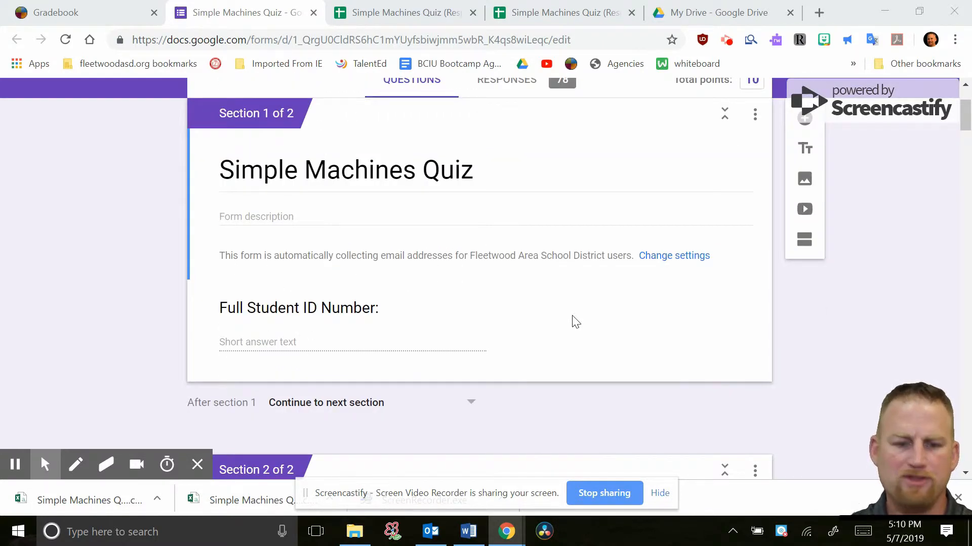
{"action": "scroll", "coordinate": [575, 322], "scroll_direction": "up", "scroll_amount": 2}
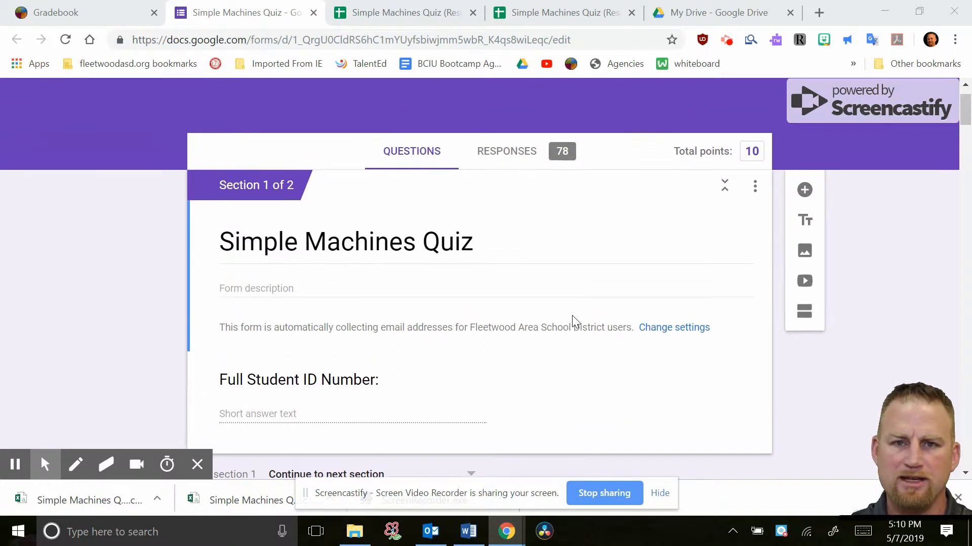
{"action": "scroll", "coordinate": [572, 316], "scroll_direction": "up", "scroll_amount": 1}
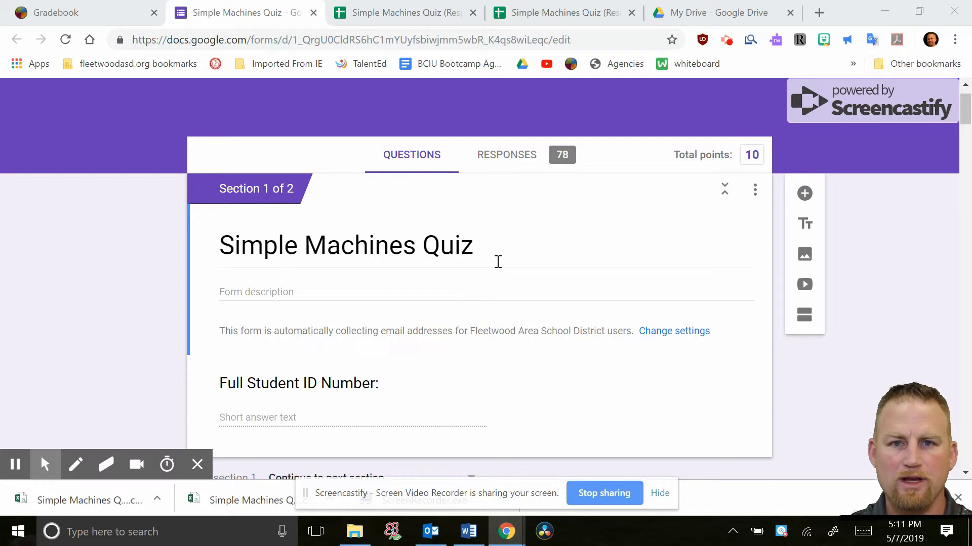
{"action": "scroll", "coordinate": [497, 261], "scroll_direction": "up", "scroll_amount": 1}
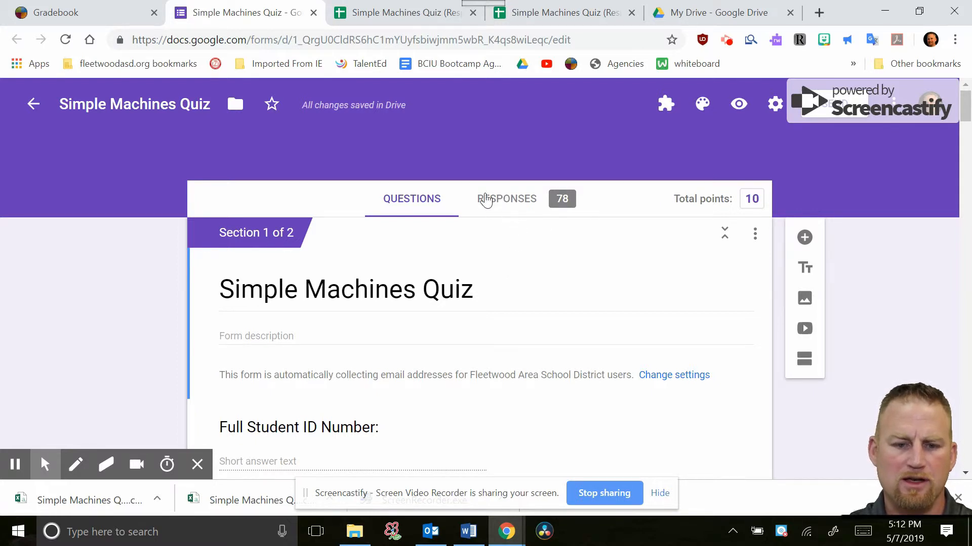
Review the quiz's response summary and open the linked responses spreadsheet
{"action": "left_click", "coordinate": [510, 209]}
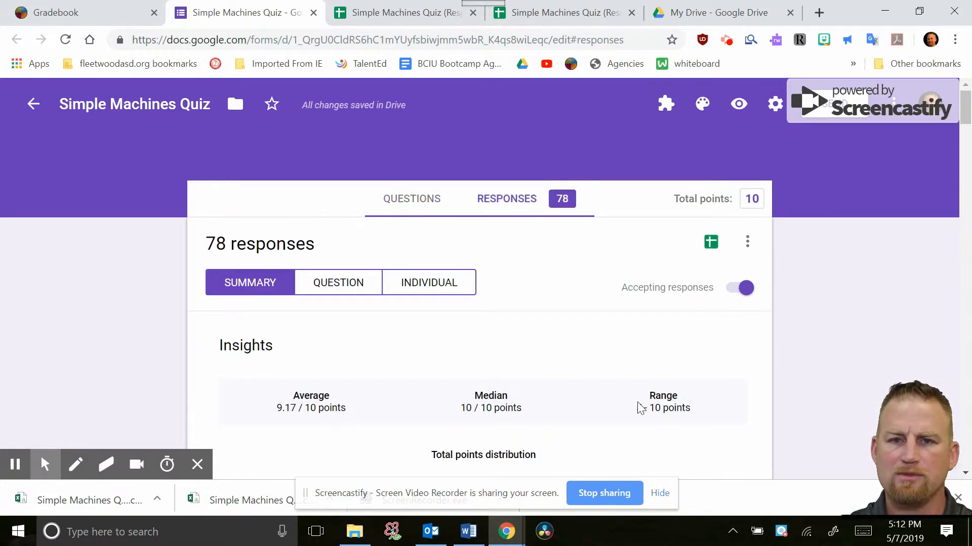
{"action": "scroll", "coordinate": [527, 319], "scroll_direction": "down", "scroll_amount": 3}
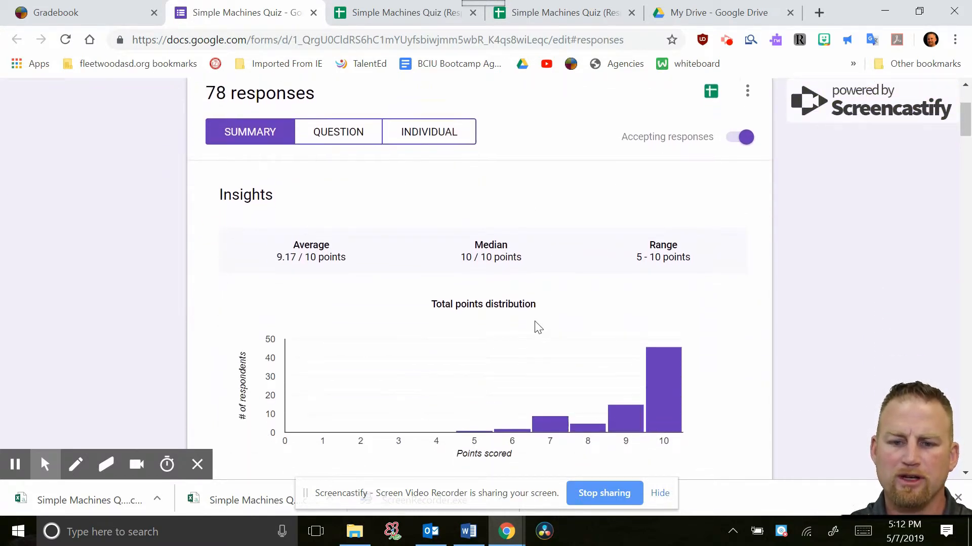
{"action": "scroll", "coordinate": [537, 326], "scroll_direction": "up", "scroll_amount": 3}
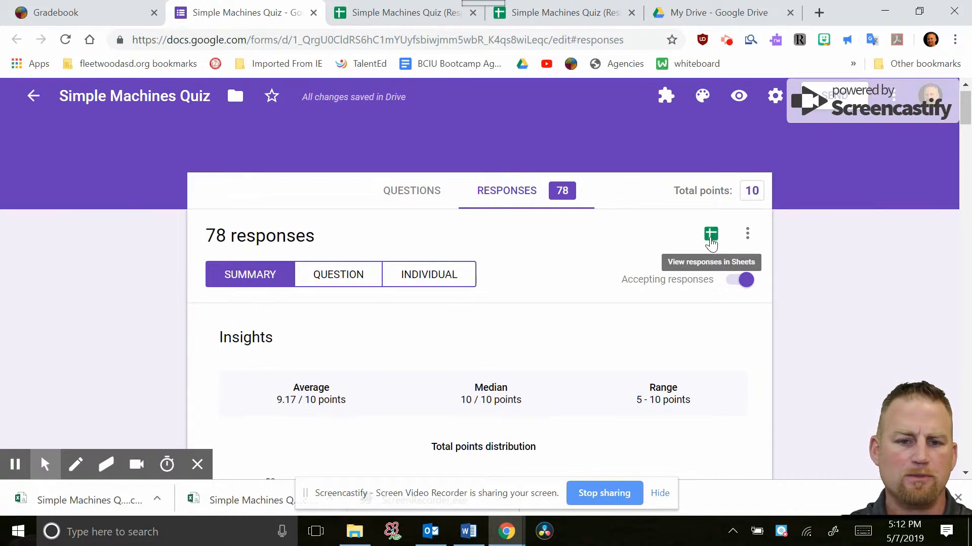
{"action": "left_click", "coordinate": [711, 234]}
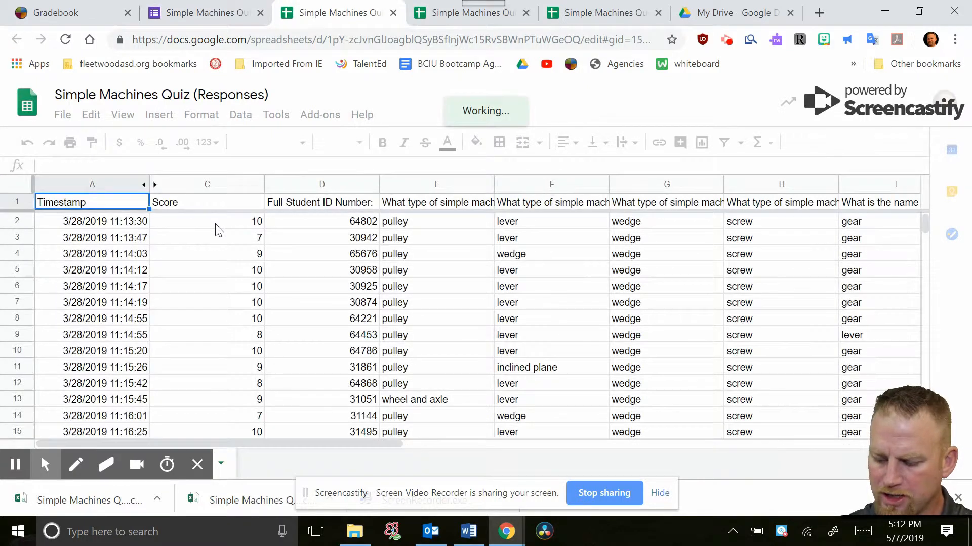
Enter the first two quiz scores in the Score column as 10/10 and 7/10
{"action": "left_click", "coordinate": [218, 223]}
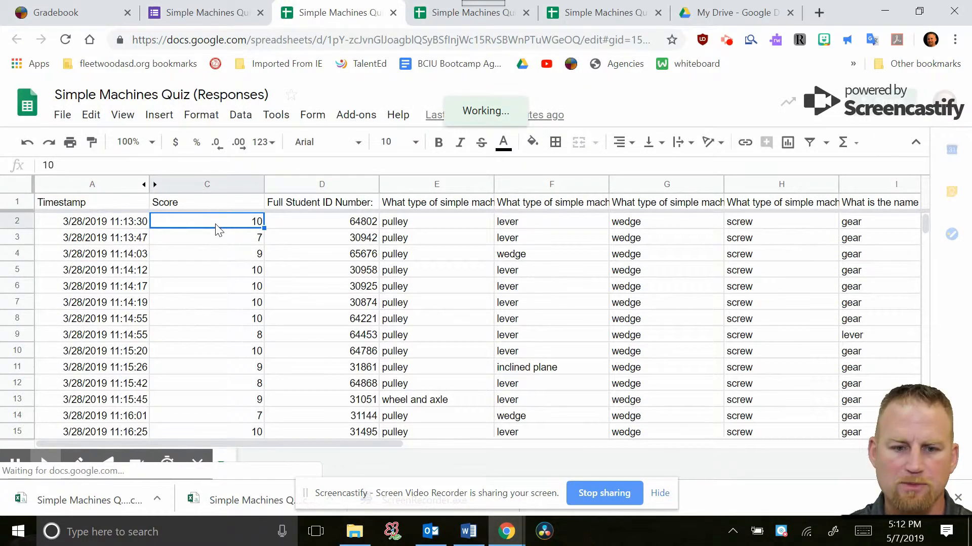
{"action": "double_click", "coordinate": [218, 227]}
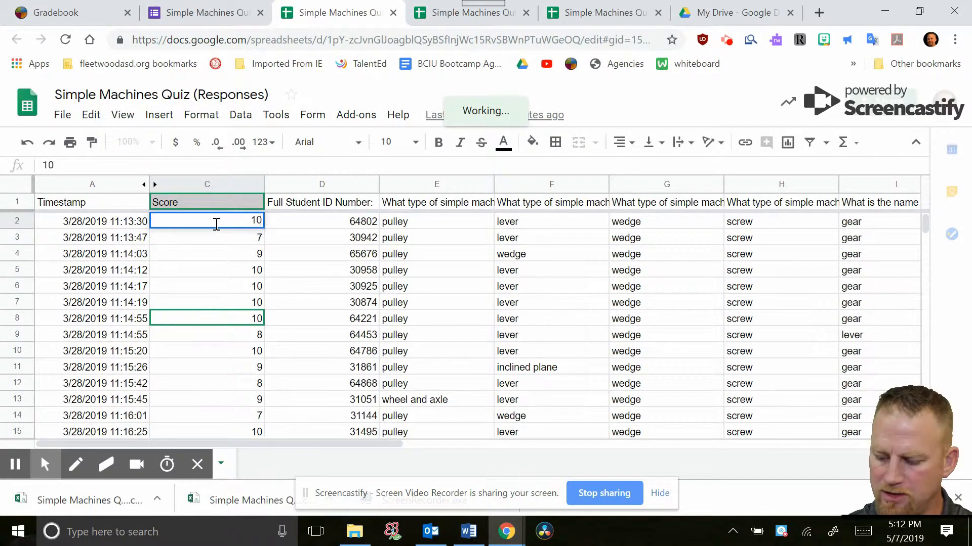
{"action": "type", "text": "/10"}
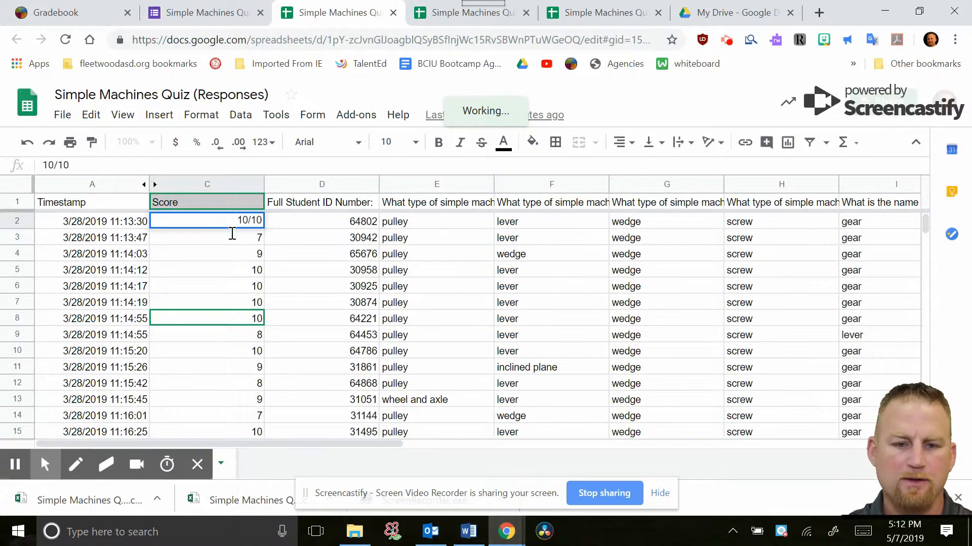
{"action": "left_click", "coordinate": [234, 242]}
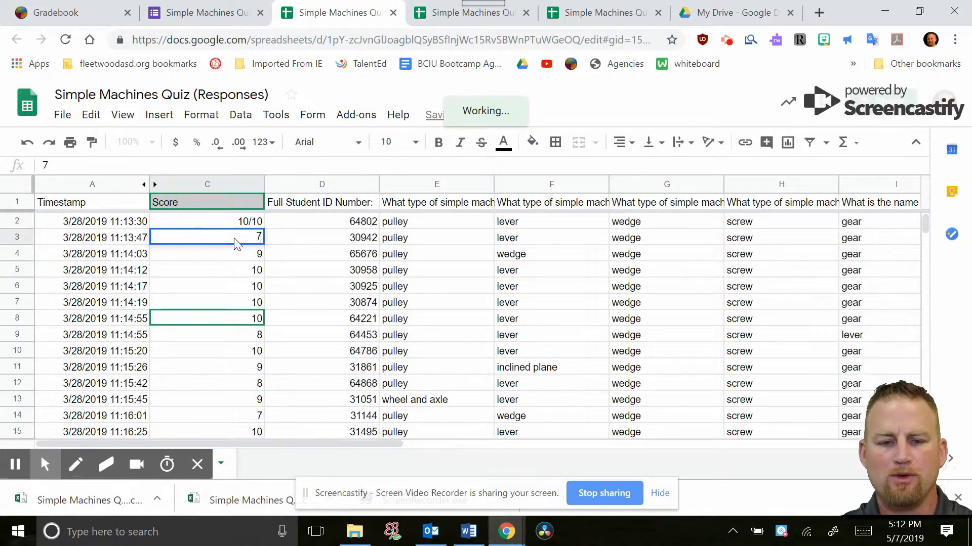
{"action": "type", "text": "/10"}
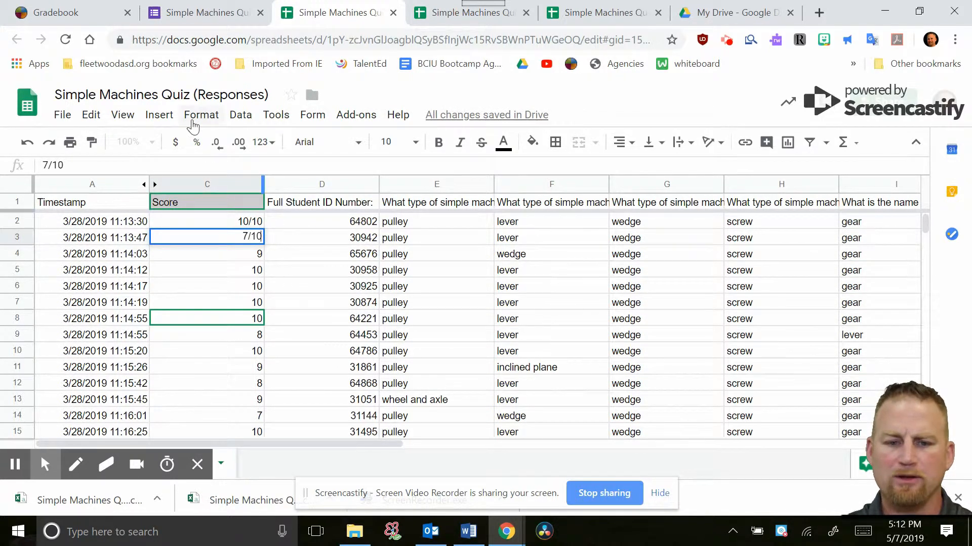
Set the number format of the entire Score column to Automatic
{"action": "left_click", "coordinate": [215, 181]}
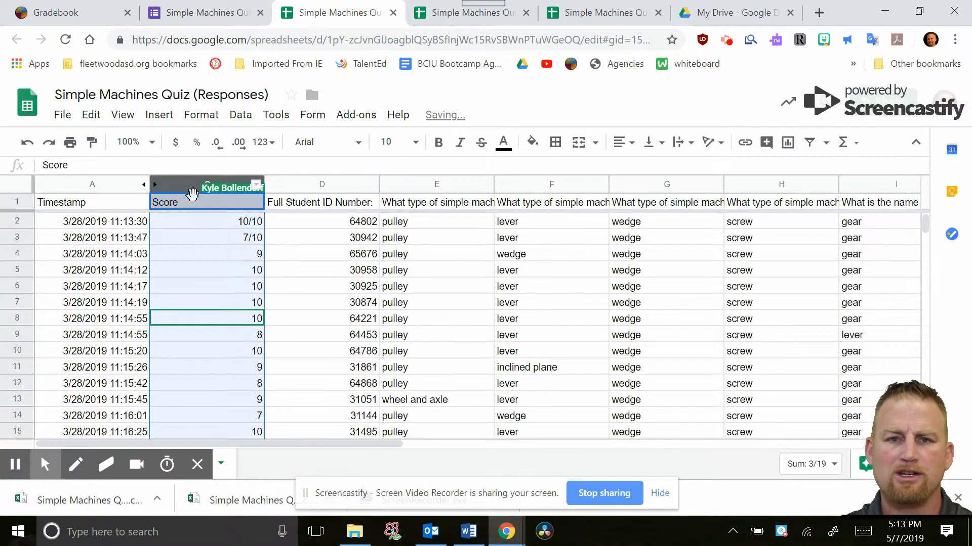
{"action": "left_click", "coordinate": [202, 115]}
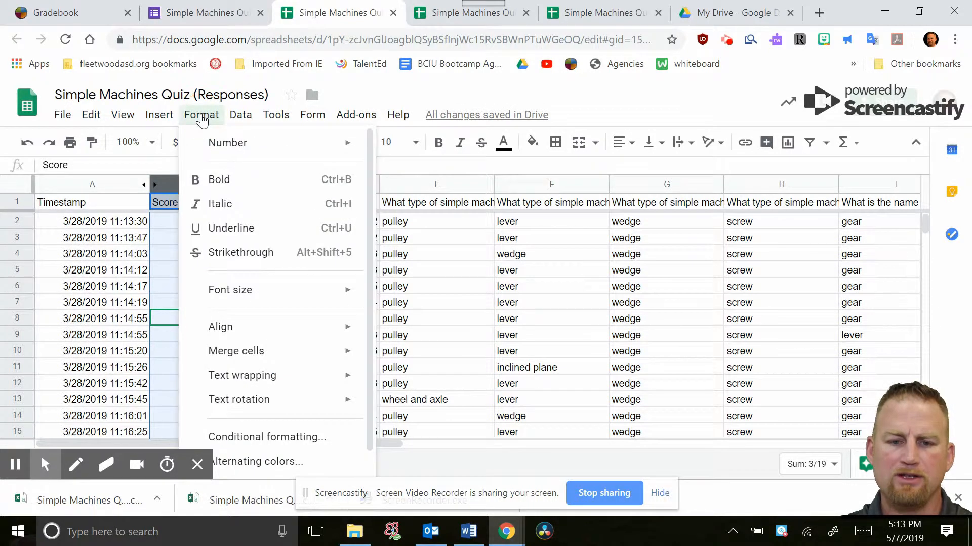
{"action": "mouse_move", "coordinate": [226, 142]}
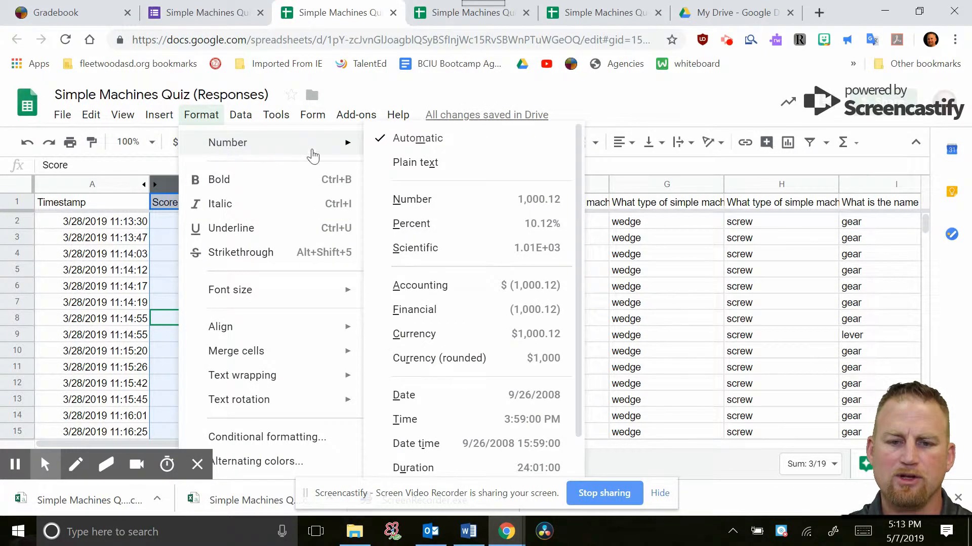
{"action": "left_click", "coordinate": [425, 142]}
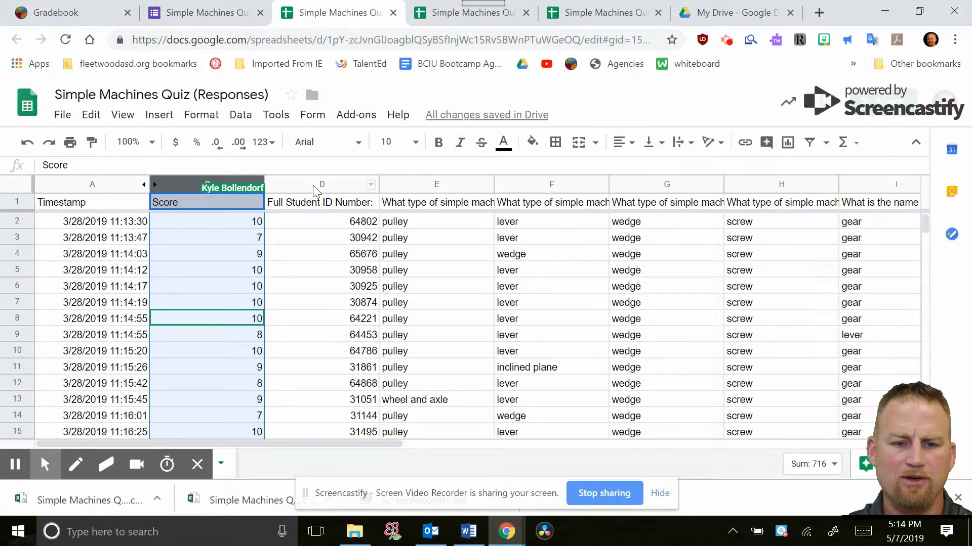
Download the current responses sheet as a comma-separated values (.csv) file
{"action": "left_click", "coordinate": [62, 117]}
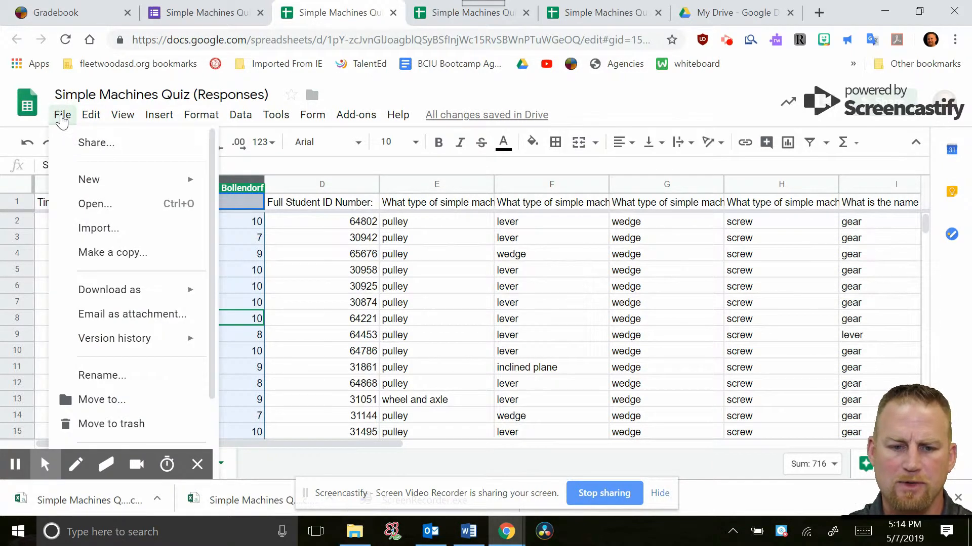
{"action": "mouse_move", "coordinate": [152, 292]}
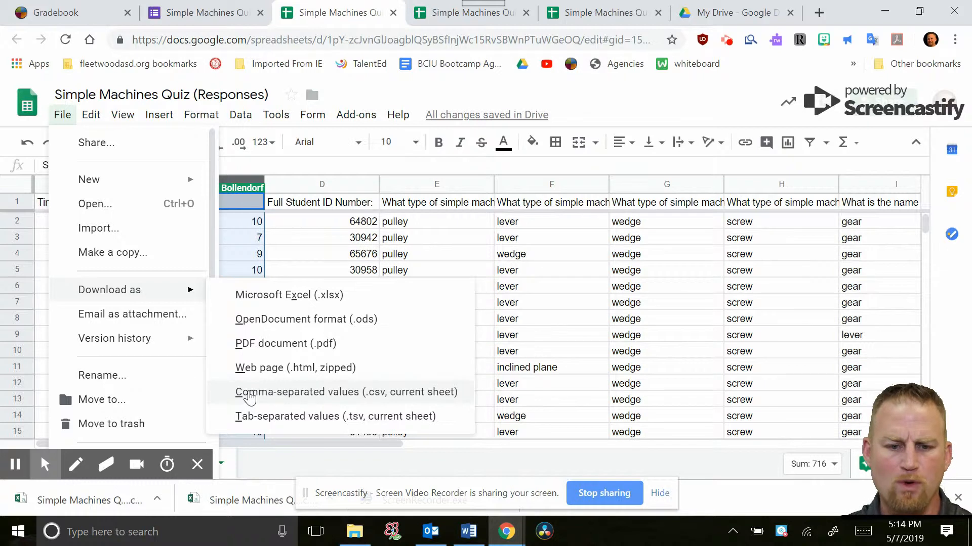
{"action": "left_click", "coordinate": [386, 394]}
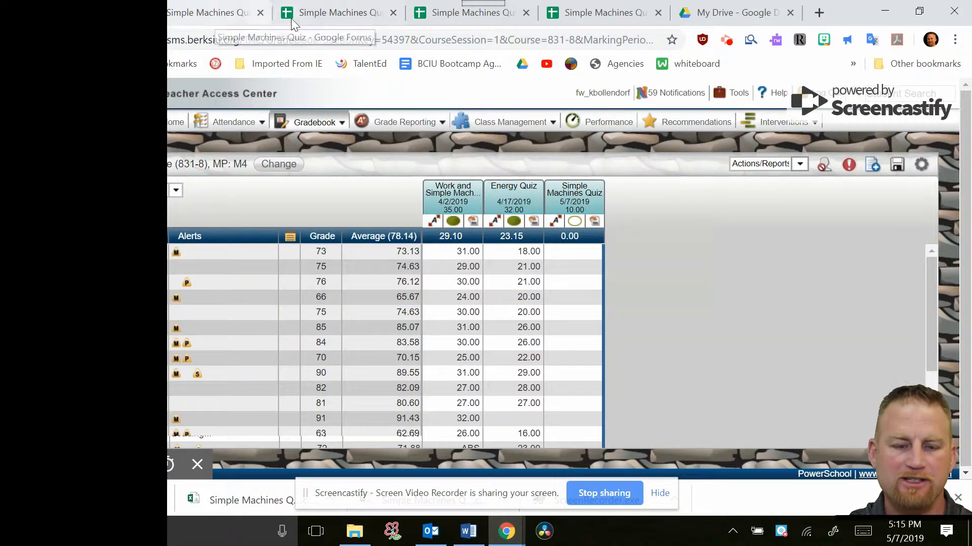
Switch to the Gradebook and open the option to import scores from a file for the 5/7/2019 Simple Machines Quiz
{"action": "left_click", "coordinate": [304, 20]}
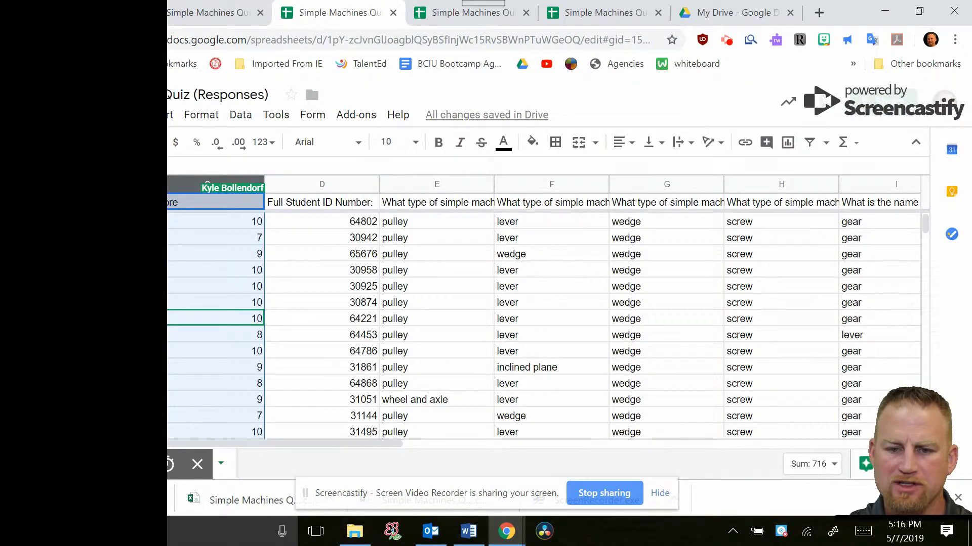
{"action": "left_click", "coordinate": [76, 13]}
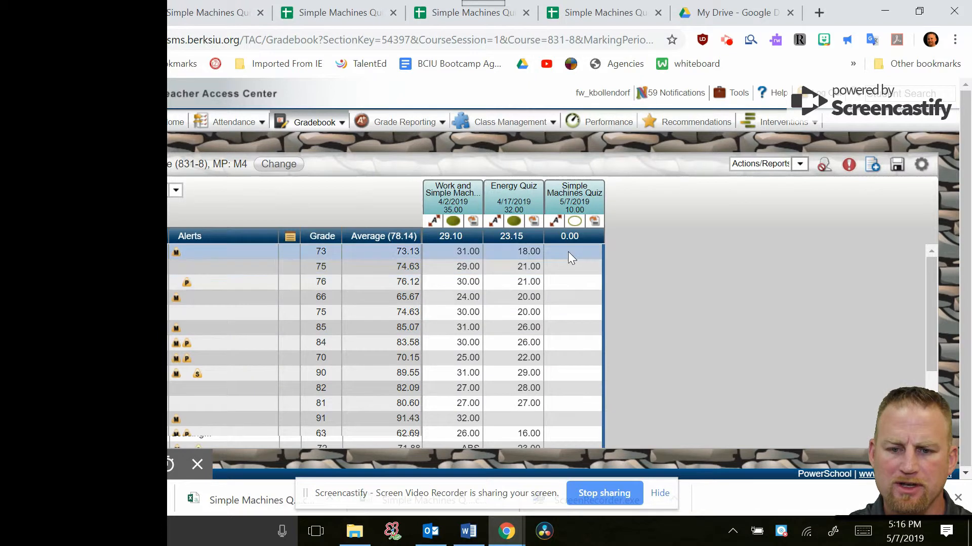
{"action": "left_click", "coordinate": [595, 223]}
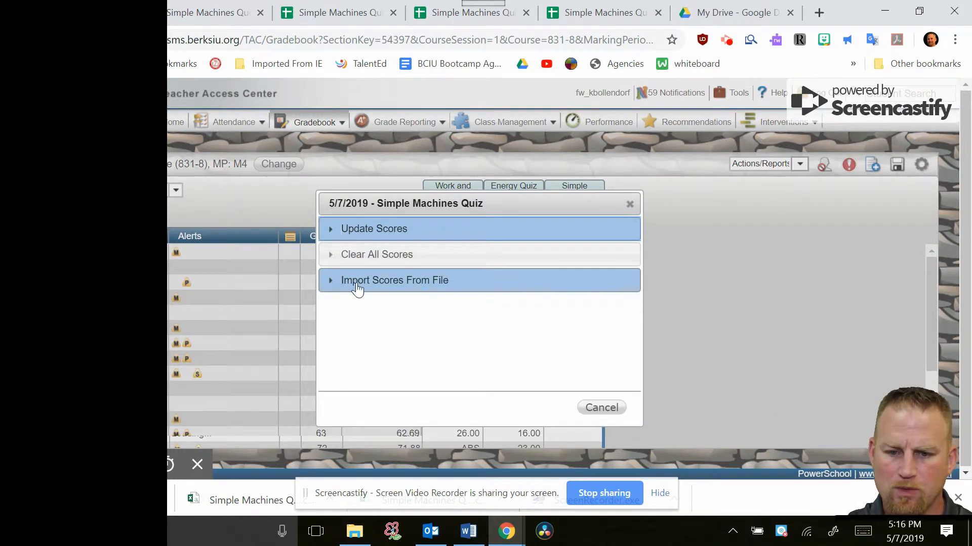
{"action": "left_click", "coordinate": [390, 282]}
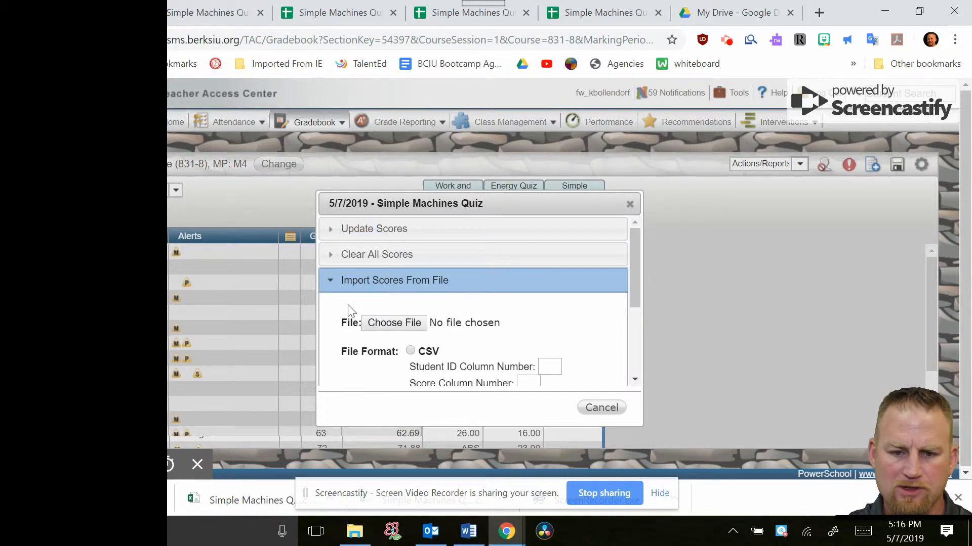
Choose the downloaded Simple Machines Quiz (Responses) - Form Responses 1 file for the score import and set its file format to CSV
{"action": "left_click_drag", "start_coordinate": [634, 279], "coordinate": [637, 302]}
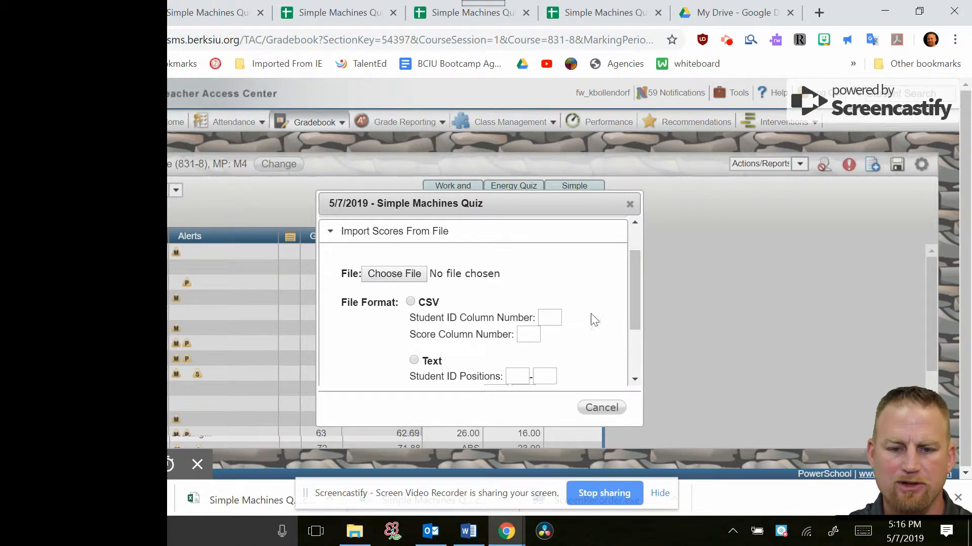
{"action": "left_click", "coordinate": [396, 276]}
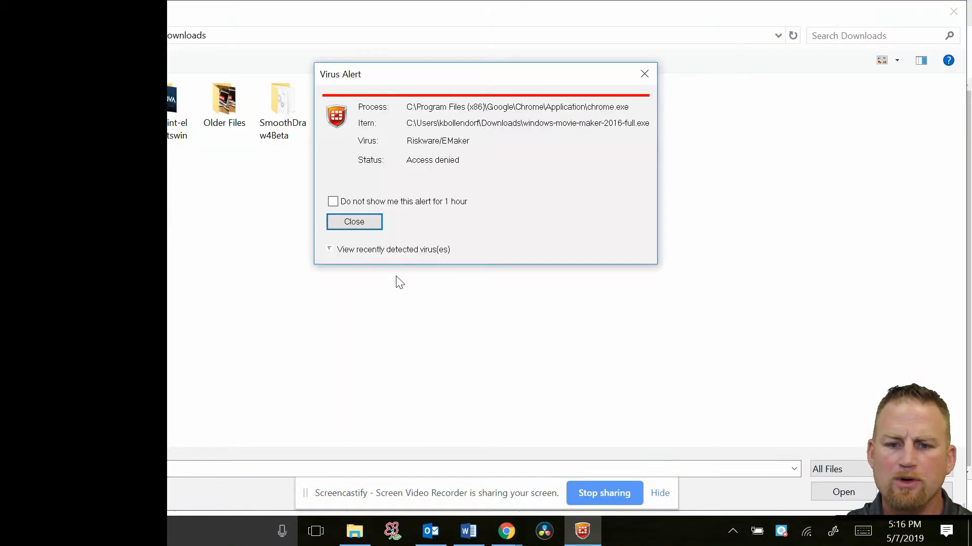
{"action": "left_click", "coordinate": [365, 219]}
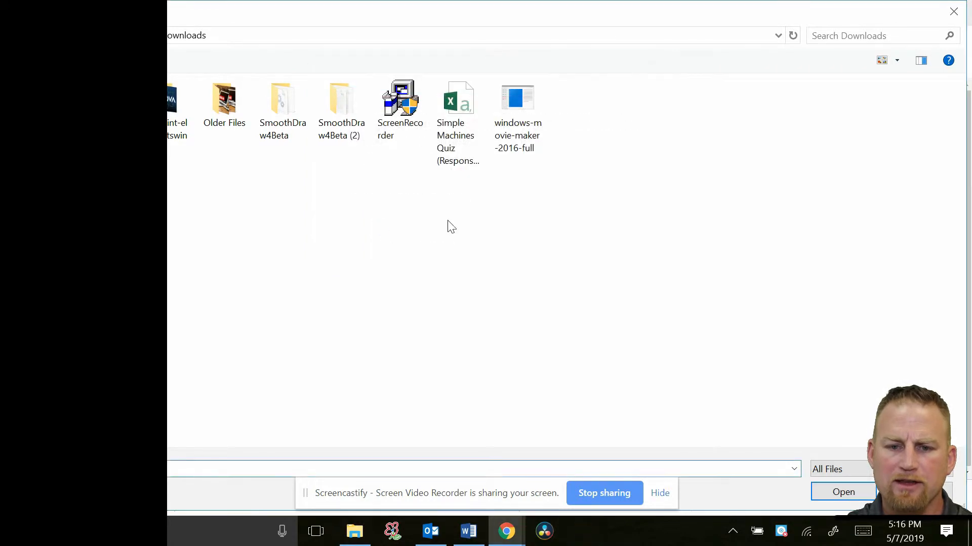
{"action": "left_click", "coordinate": [463, 114]}
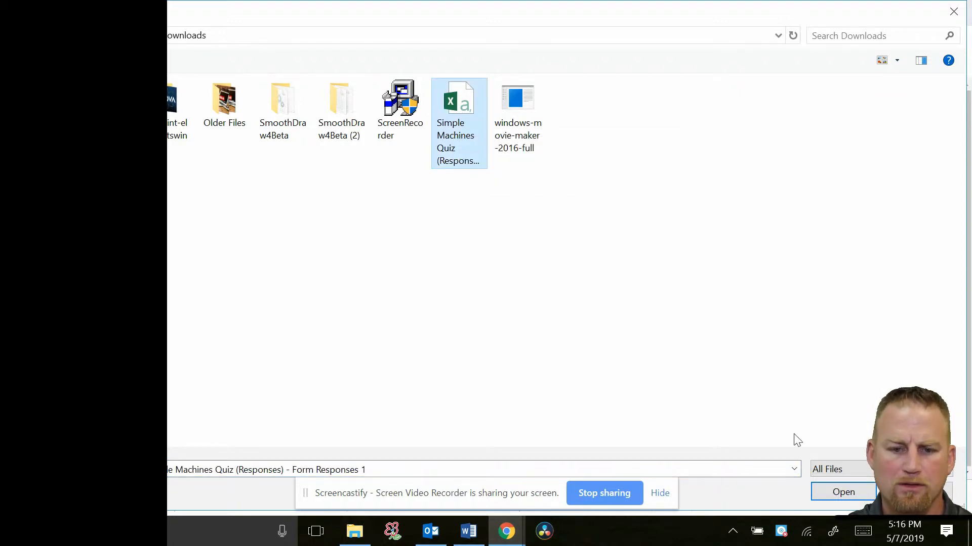
{"action": "left_click", "coordinate": [843, 493]}
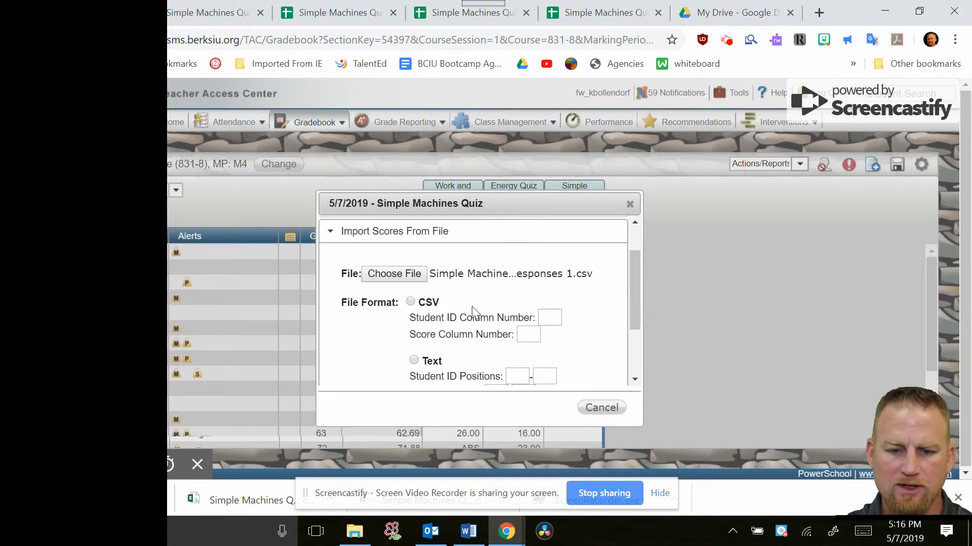
{"action": "left_click", "coordinate": [410, 303]}
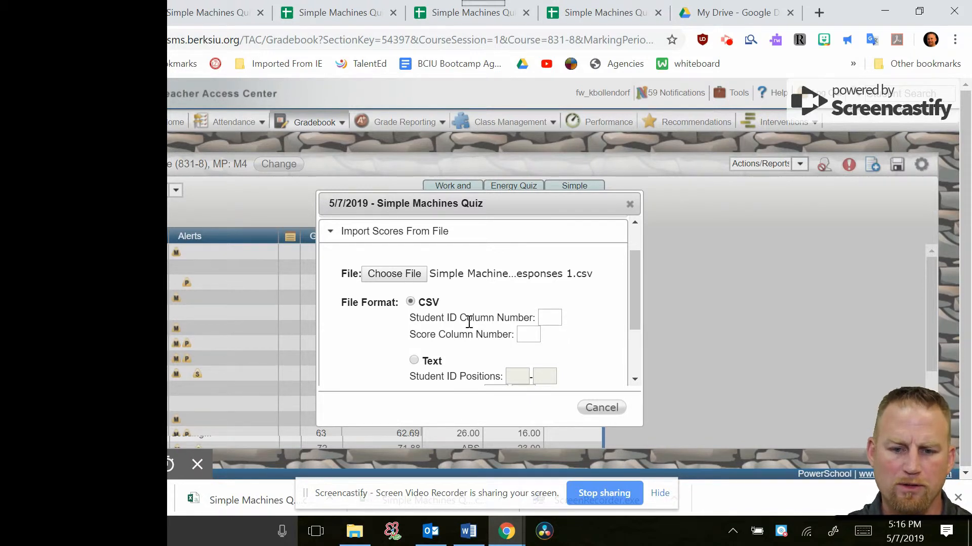
Set the CSV Student ID Column Number to 4 and the Score Column Number to 3
{"action": "left_click", "coordinate": [549, 320]}
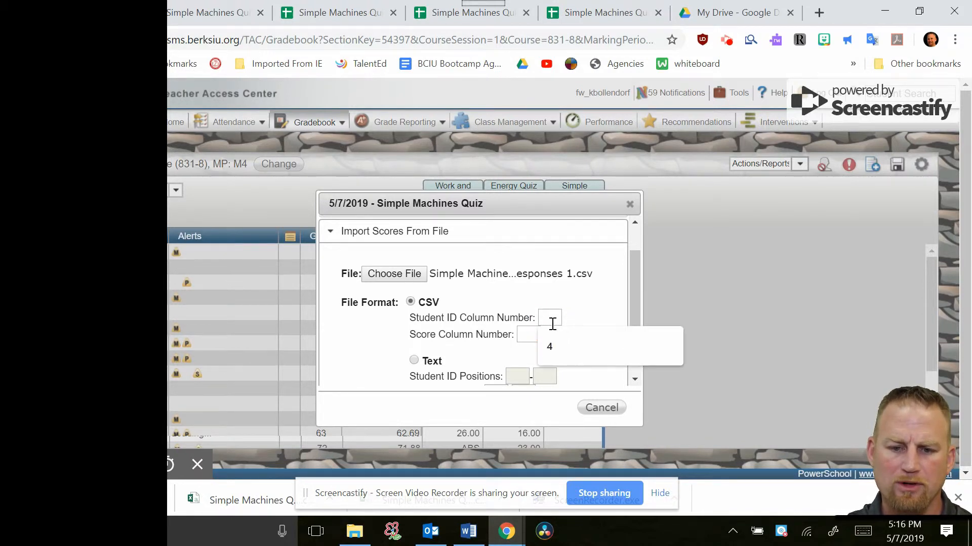
{"action": "left_click", "coordinate": [552, 345]}
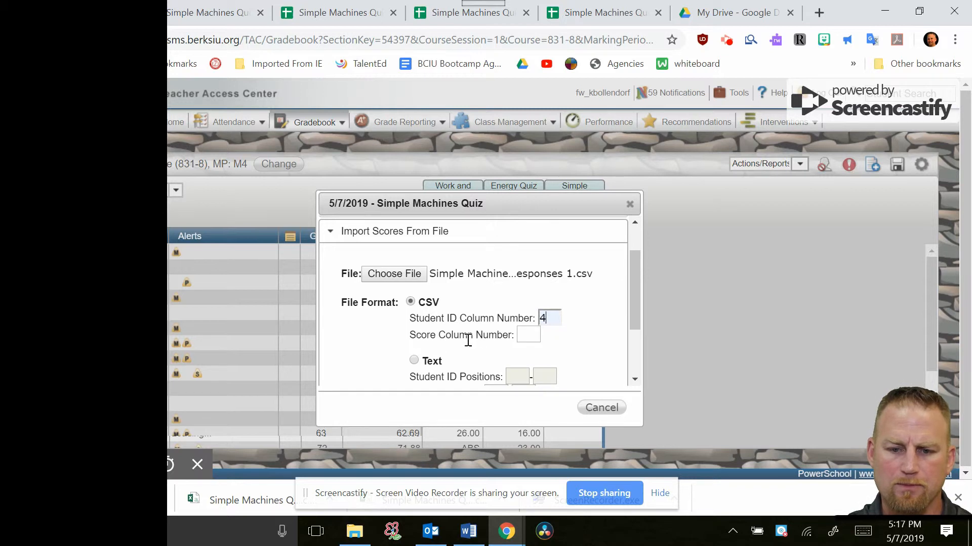
{"action": "left_click", "coordinate": [529, 335]}
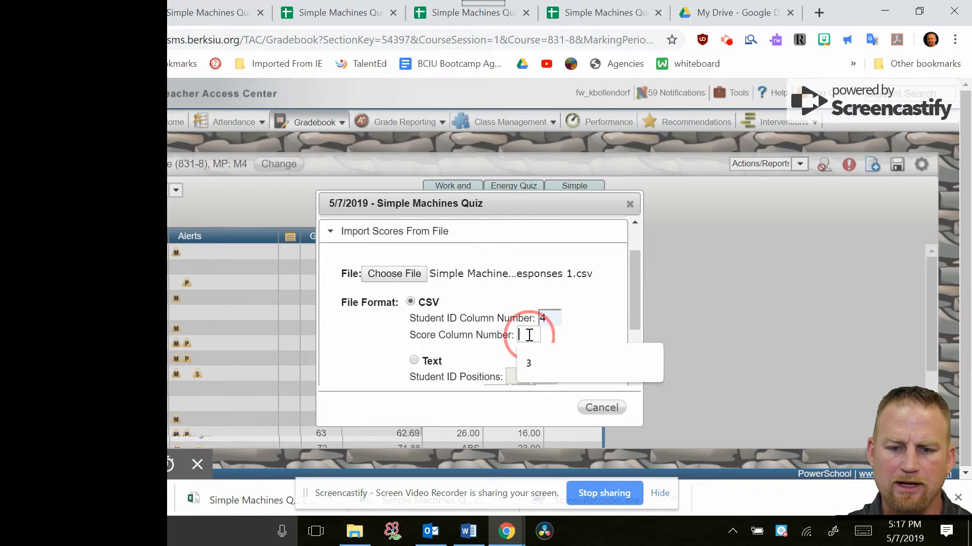
{"action": "left_click", "coordinate": [535, 366]}
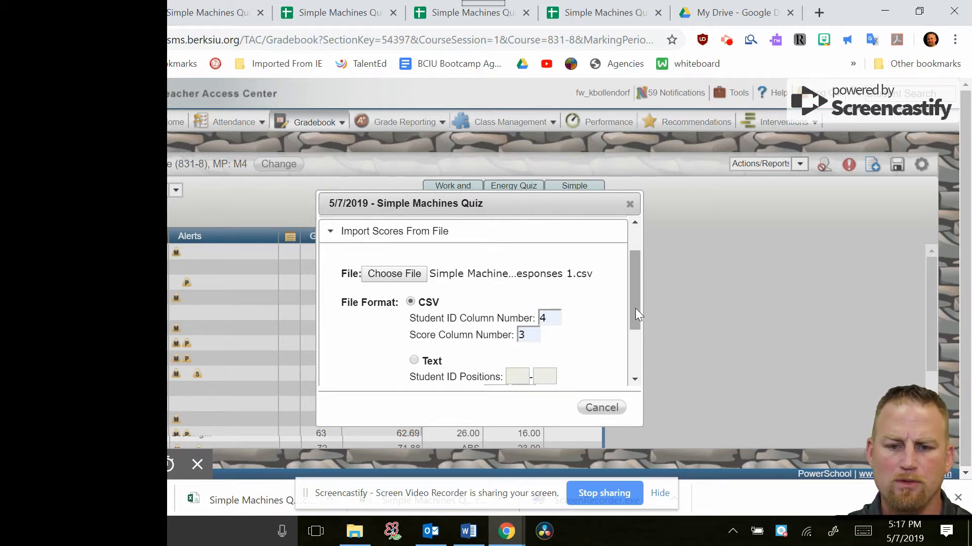
Import the quiz scores without overriding existing scores or marking a header row, and dismiss the import summary
{"action": "left_click_drag", "start_coordinate": [636, 308], "coordinate": [636, 354]}
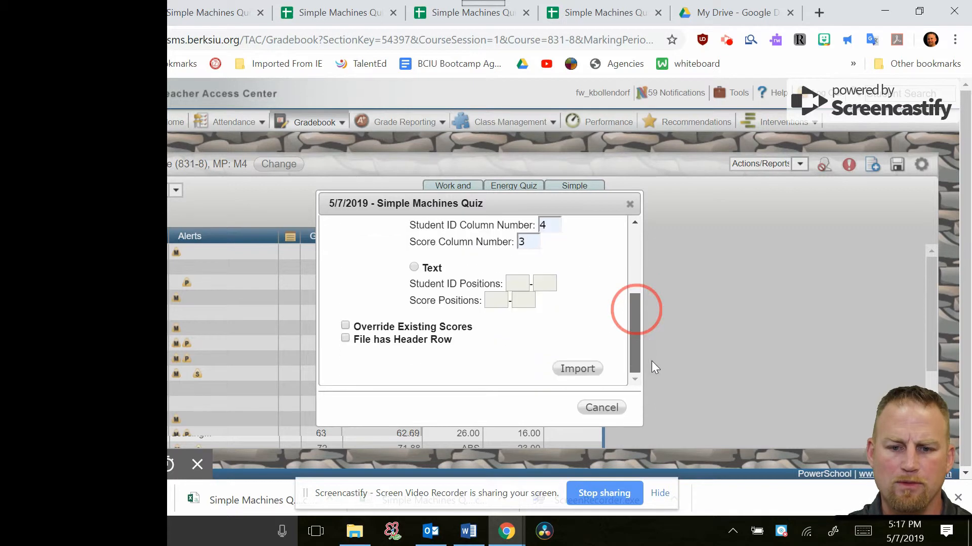
{"action": "left_click", "coordinate": [585, 367]}
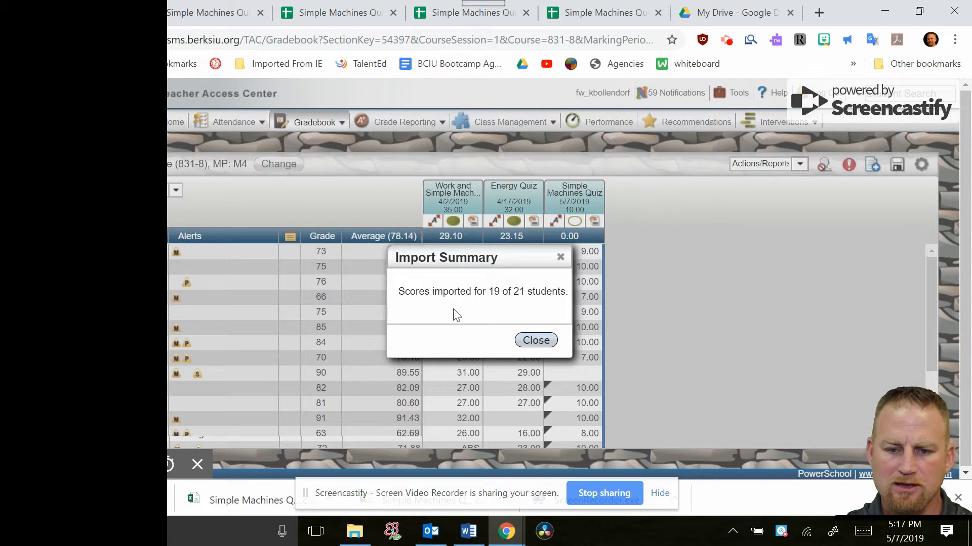
{"action": "left_click", "coordinate": [535, 340]}
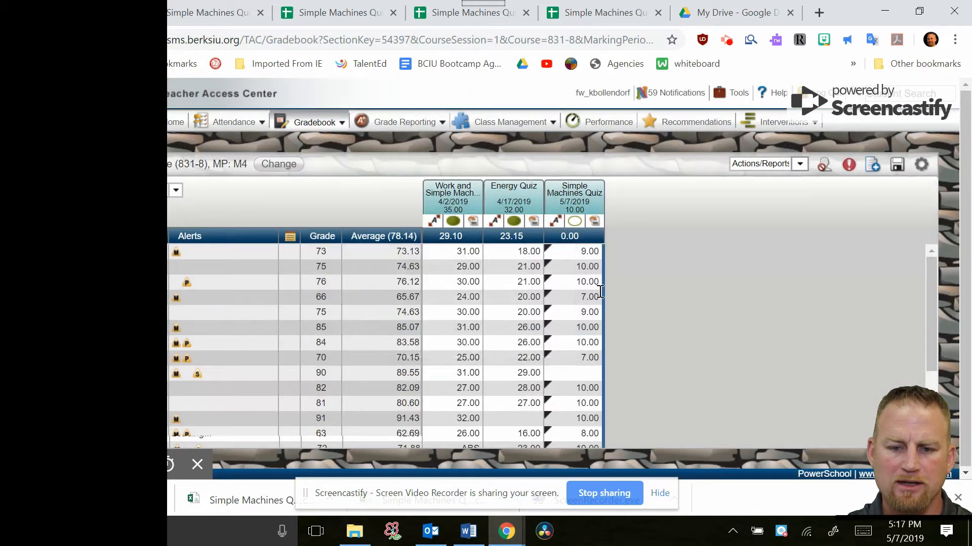
Review the imported Simple Machines Quiz scores for the whole class and save the gradebook
{"action": "scroll", "coordinate": [586, 359], "scroll_direction": "down", "scroll_amount": 2}
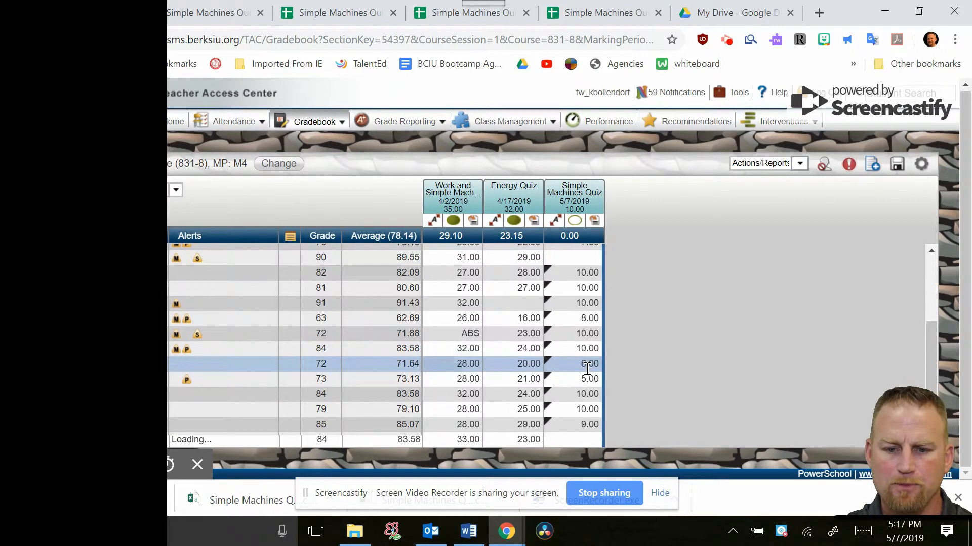
{"action": "scroll", "coordinate": [582, 354], "scroll_direction": "up", "scroll_amount": 2}
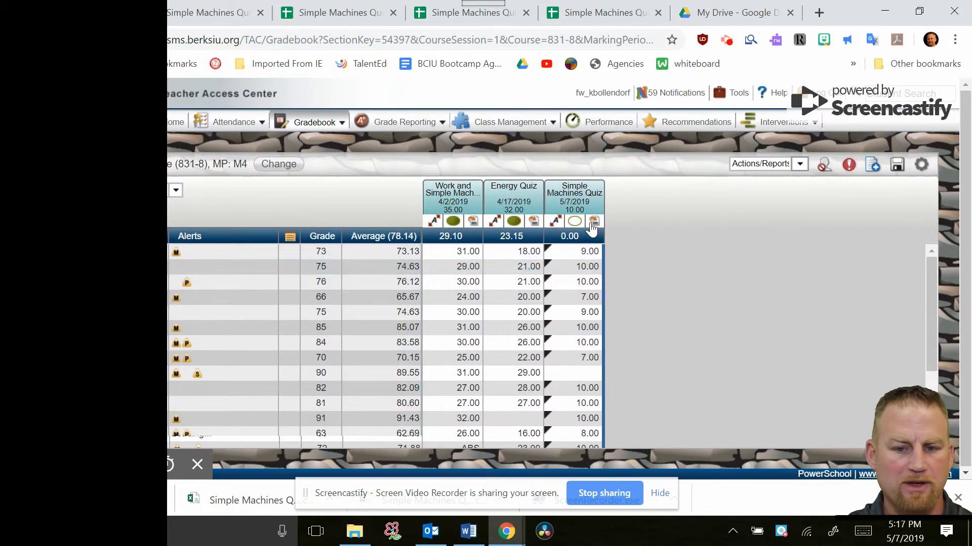
{"action": "left_click", "coordinate": [896, 169]}
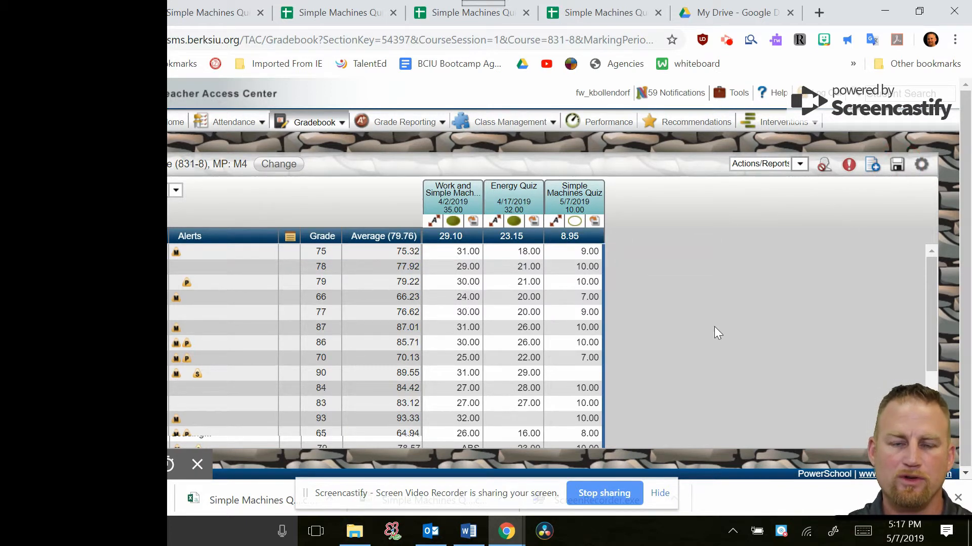